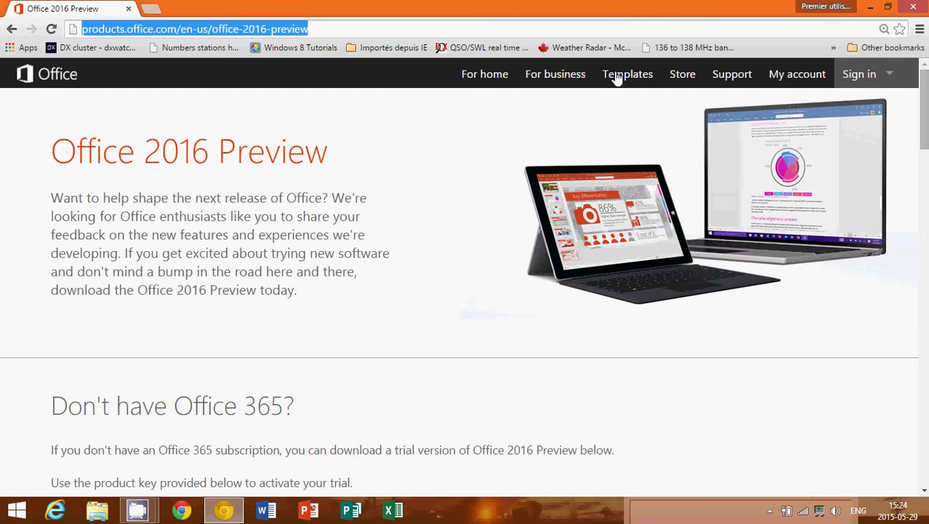
- Scroll the Office 2016 Preview page to the 'Don't have Office 365?' trial key and download offer
scroll(356, 230, down, 1)
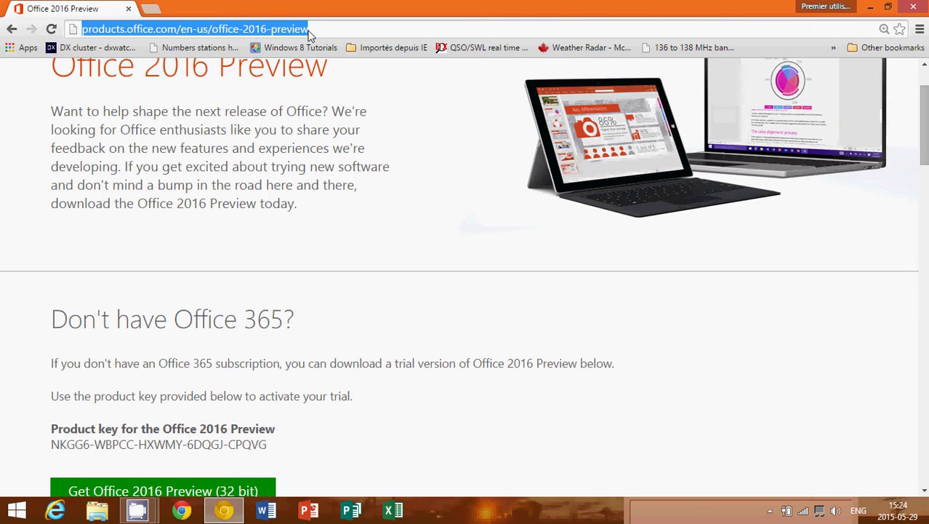
scroll(468, 293, down, 2)
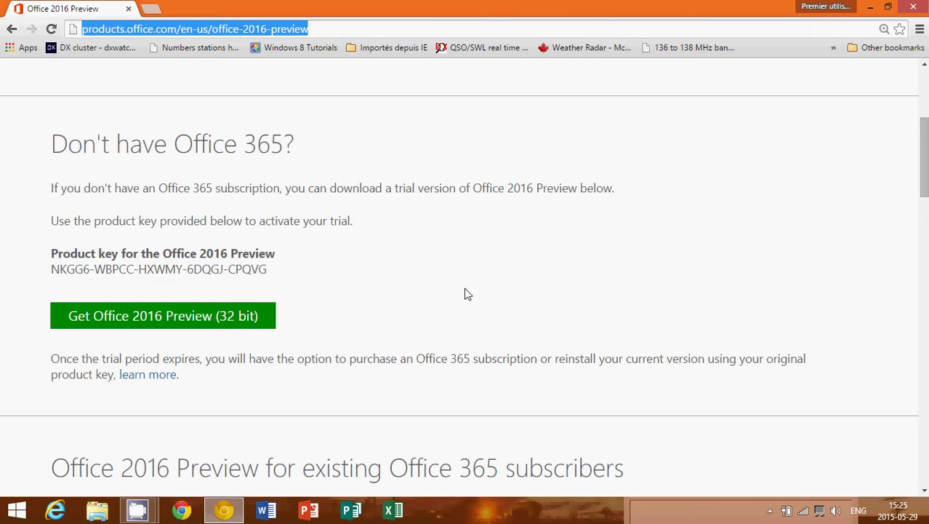
scroll(495, 229, up, 3)
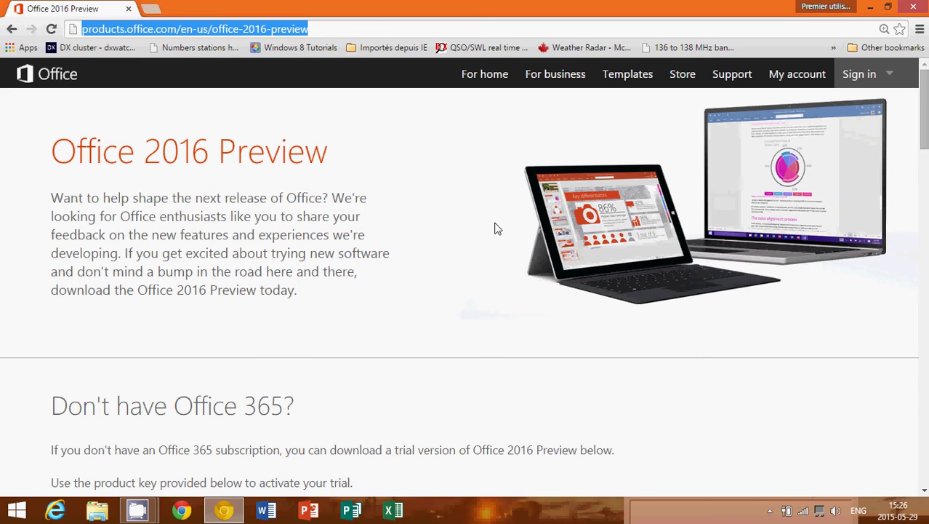
- Scroll the page to bring the 'Get Office 2016 Preview (32 bit)' button into view
scroll(444, 320, down, 5)
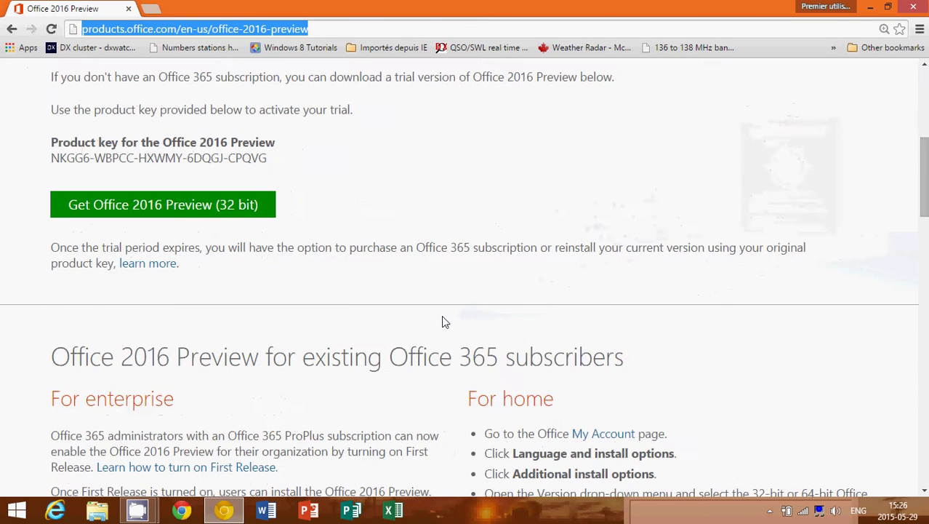
scroll(445, 322, up, 2)
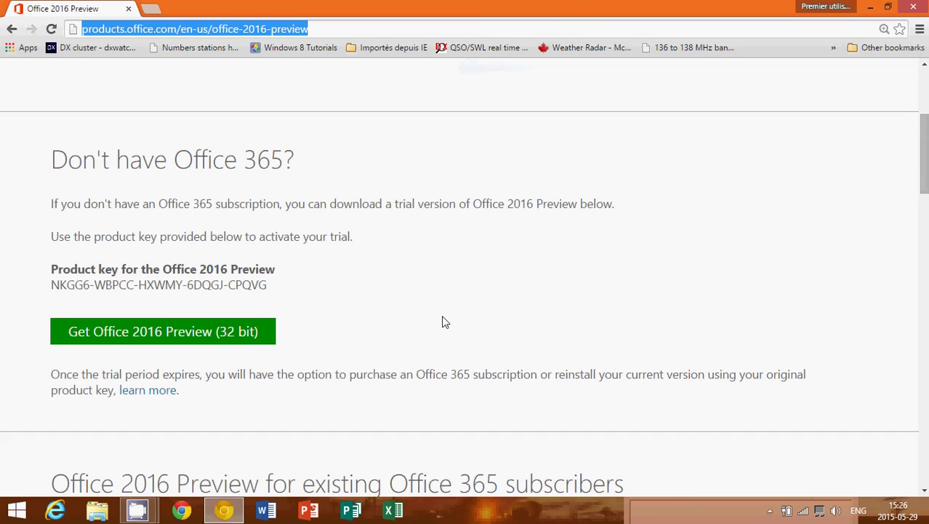
- Start the 32-bit Office 2016 Preview download and run its setup to the Microsoft Office 16 splash
click(197, 333)
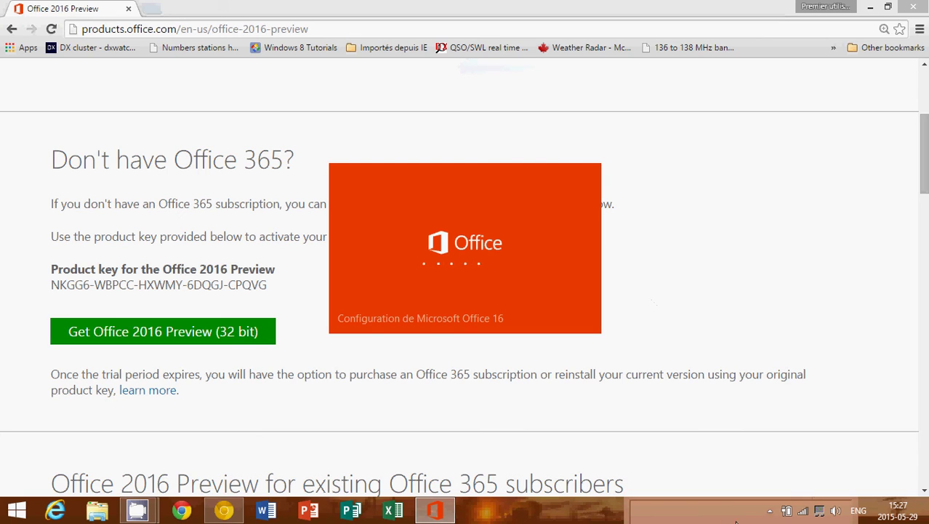
- Close the Office setup splash window from the taskbar while preparation continues
click(770, 512)
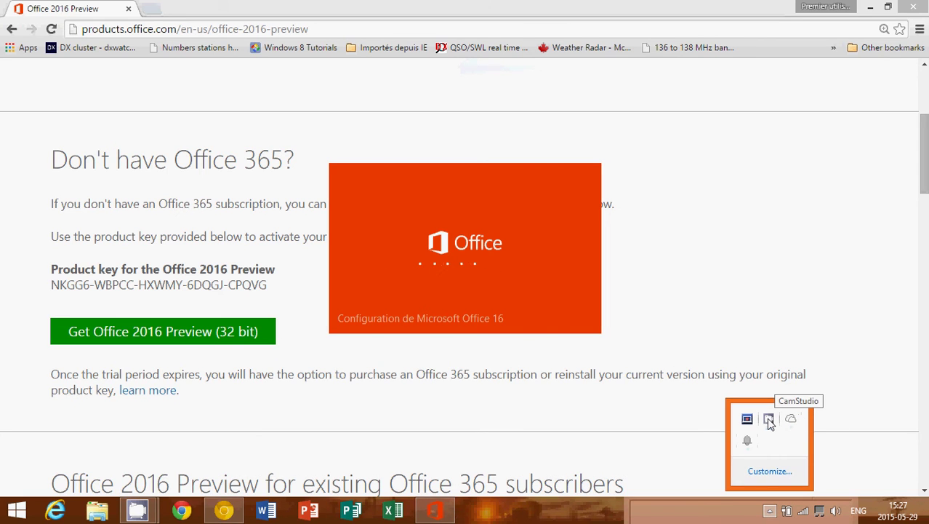
key(super+c)
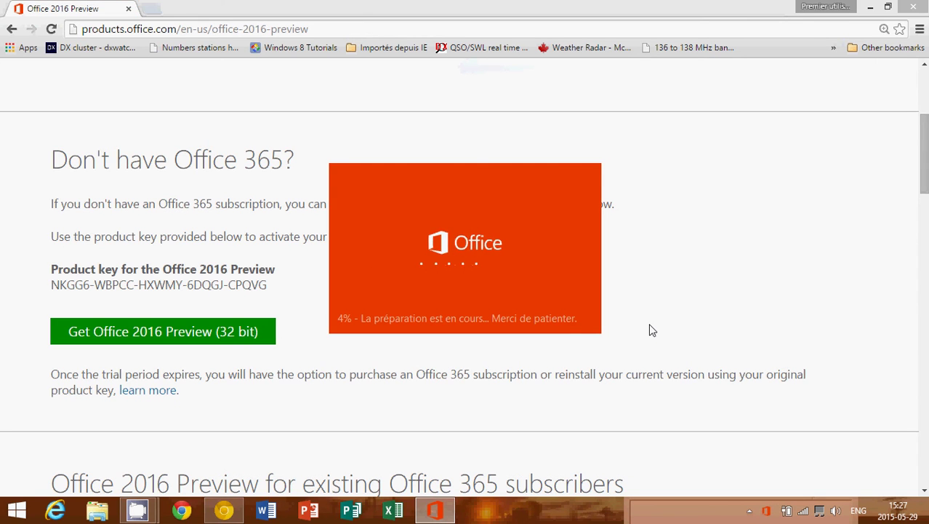
right_click(434, 518)
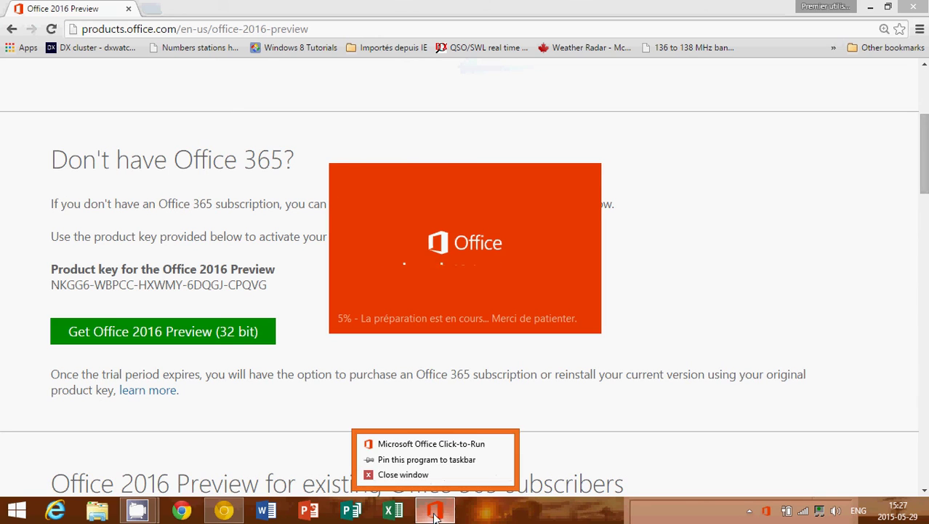
click(433, 473)
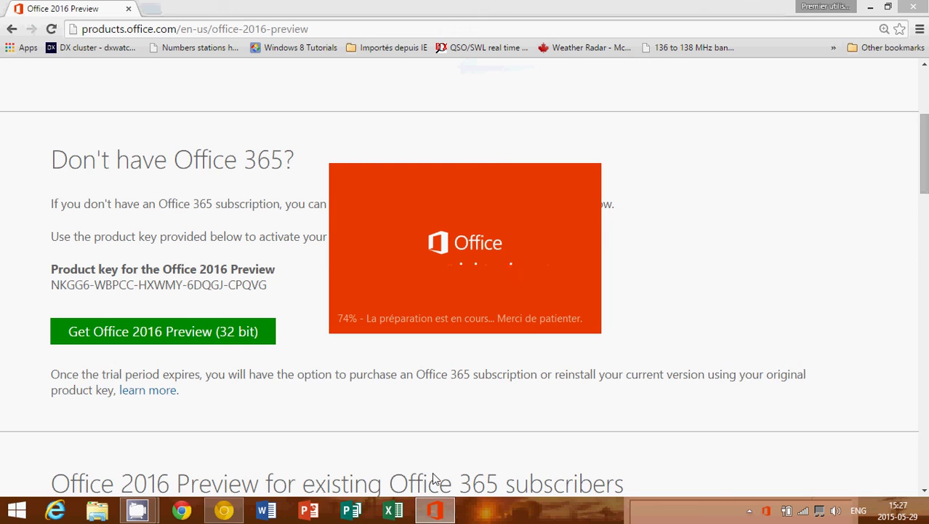
- Open the Office installer's download progress from the tray and dismiss the 'Installation d'Office' notification
click(768, 511)
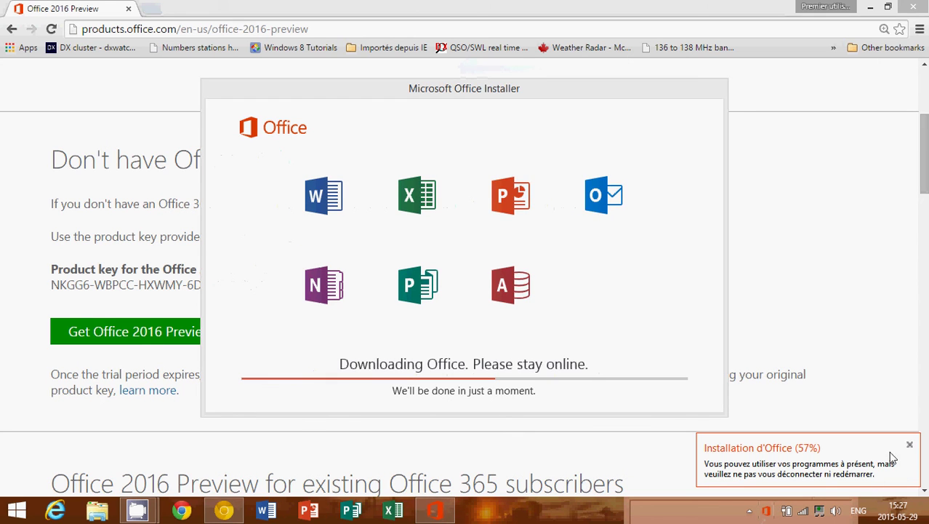
click(910, 446)
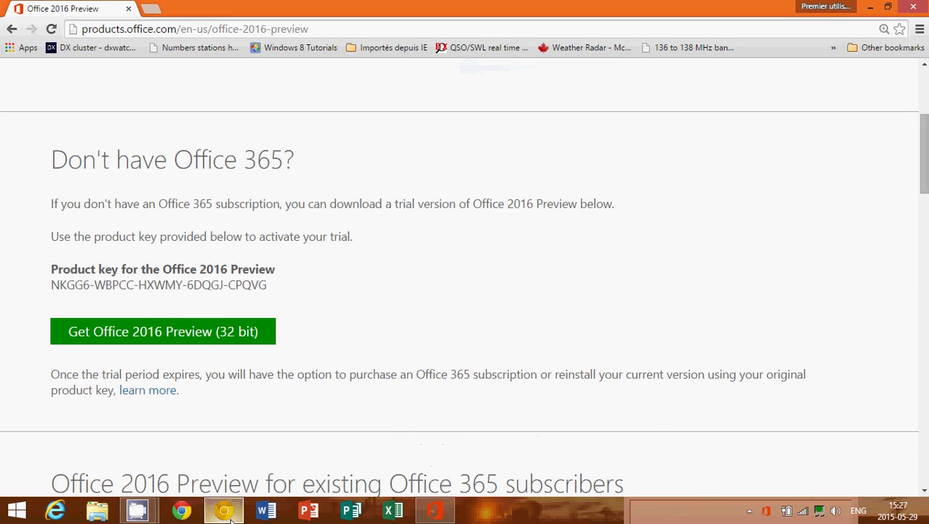
mouse_move(137, 510)
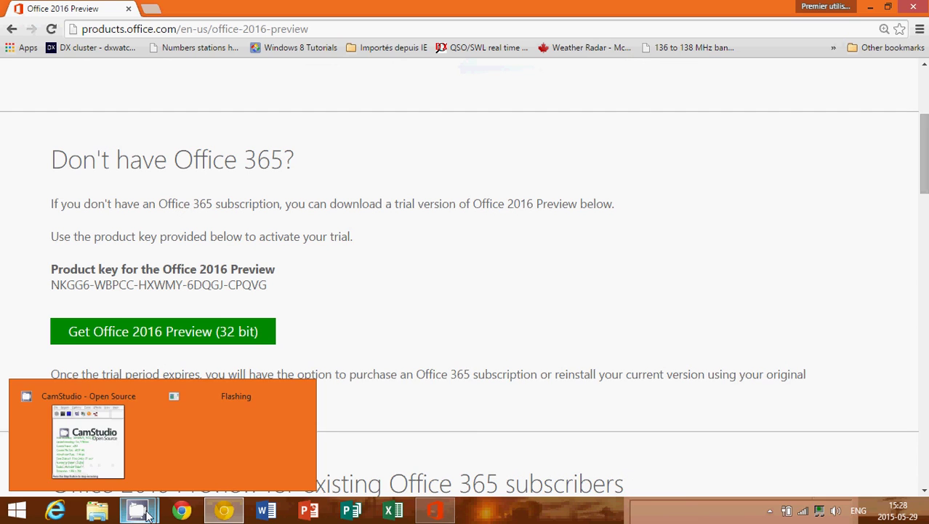
- Bring up the CamStudio recorder and return Chrome to the top of the Office 2016 Preview page
click(92, 458)
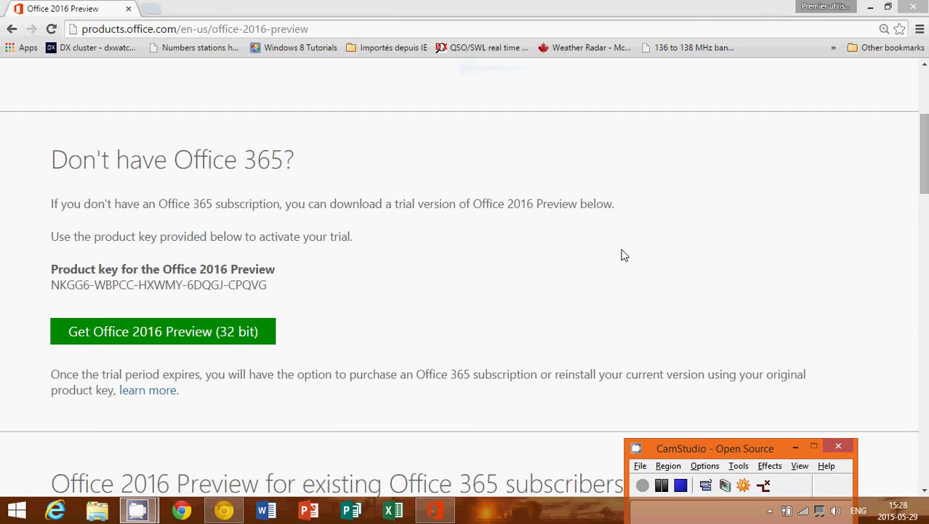
scroll(623, 254, up, 4)
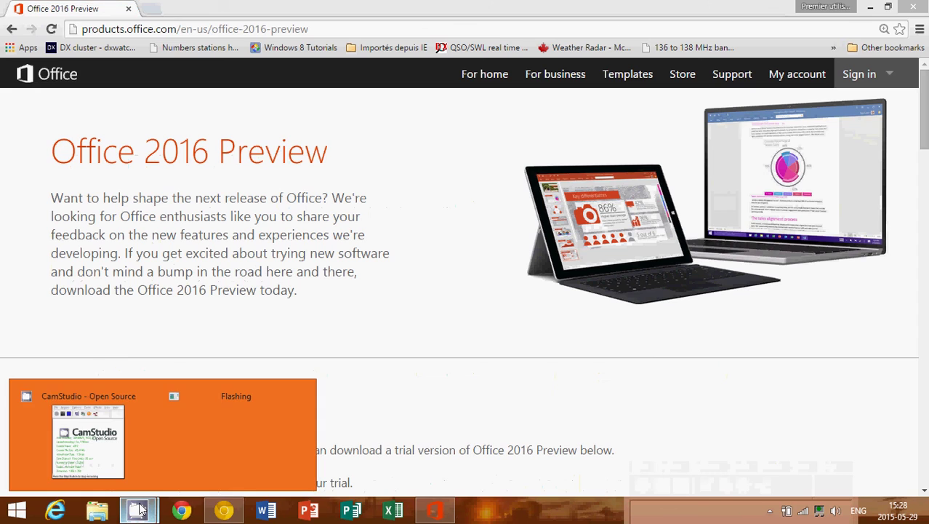